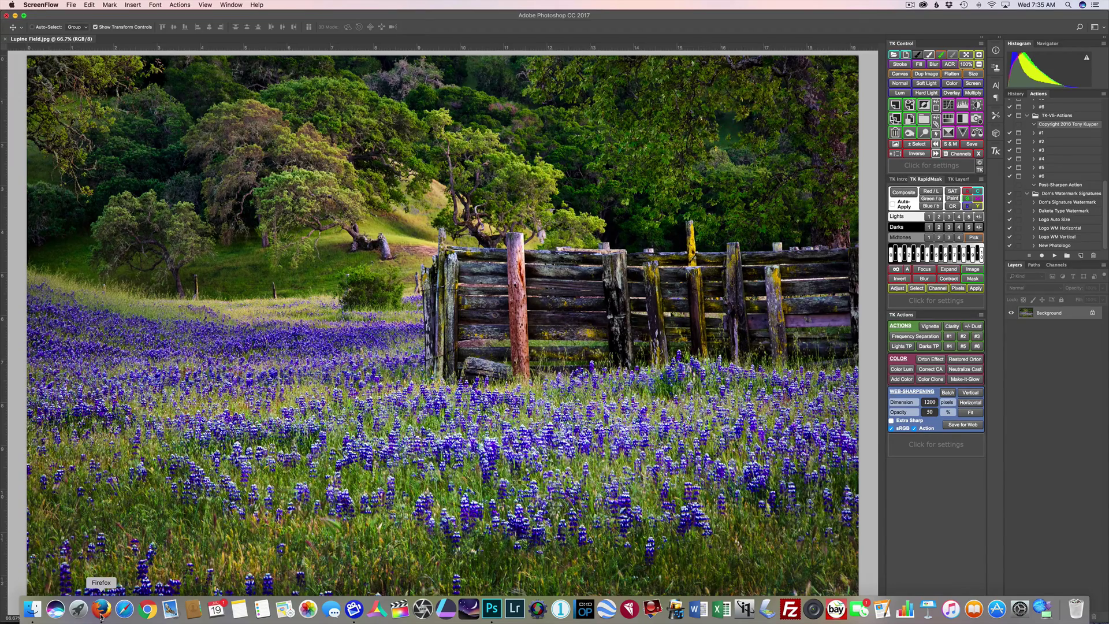
Step: Switch to Firefox and start a Photologo order from its homepage
click(101, 609)
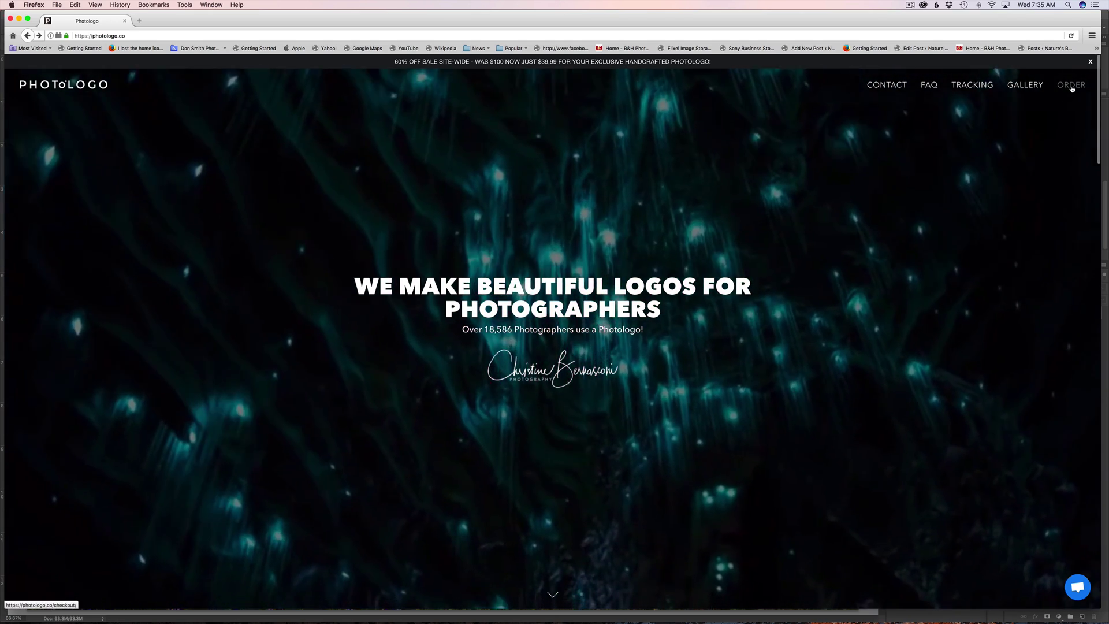
click(1071, 86)
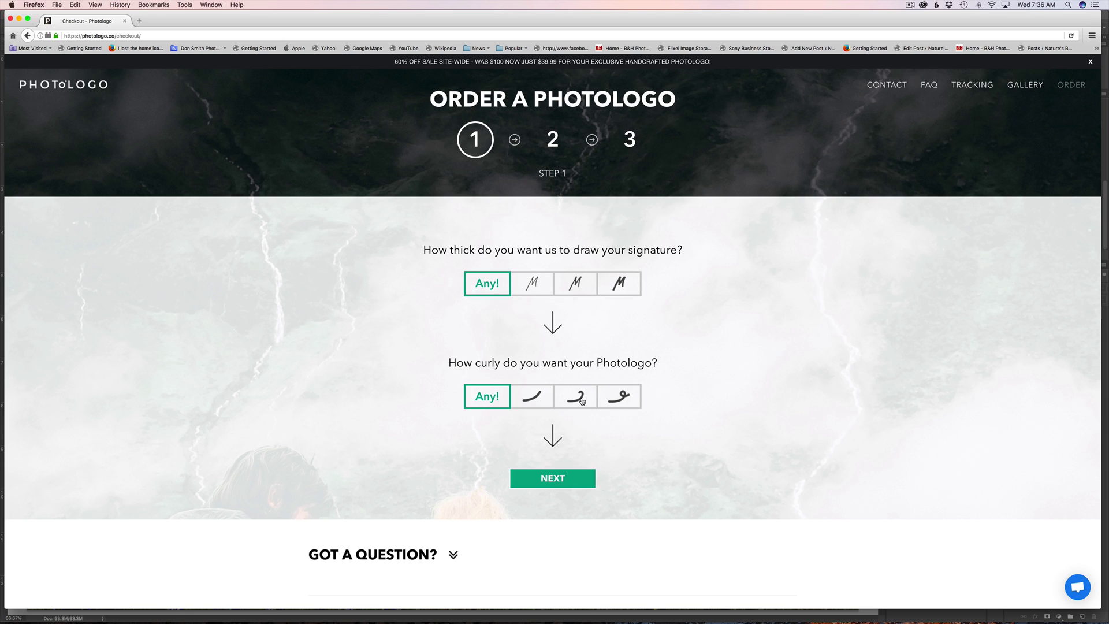
Step: Keep thickness and curliness on Any! and continue to order step 2
click(564, 481)
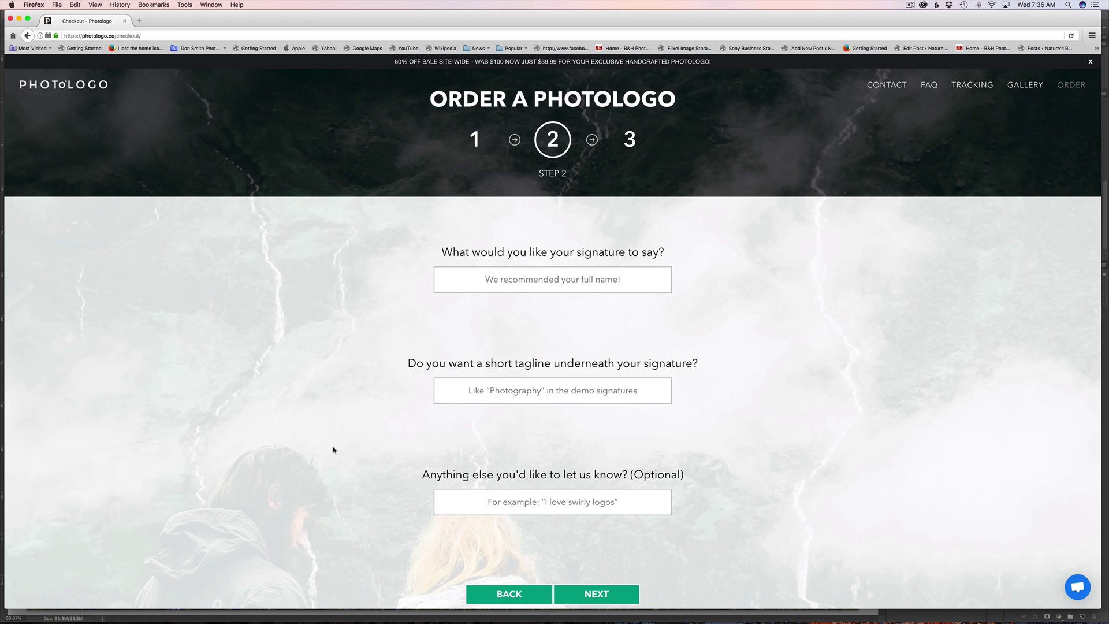
Step: Switch back to Photoshop and the Lupine Field photo
key(super+Tab)
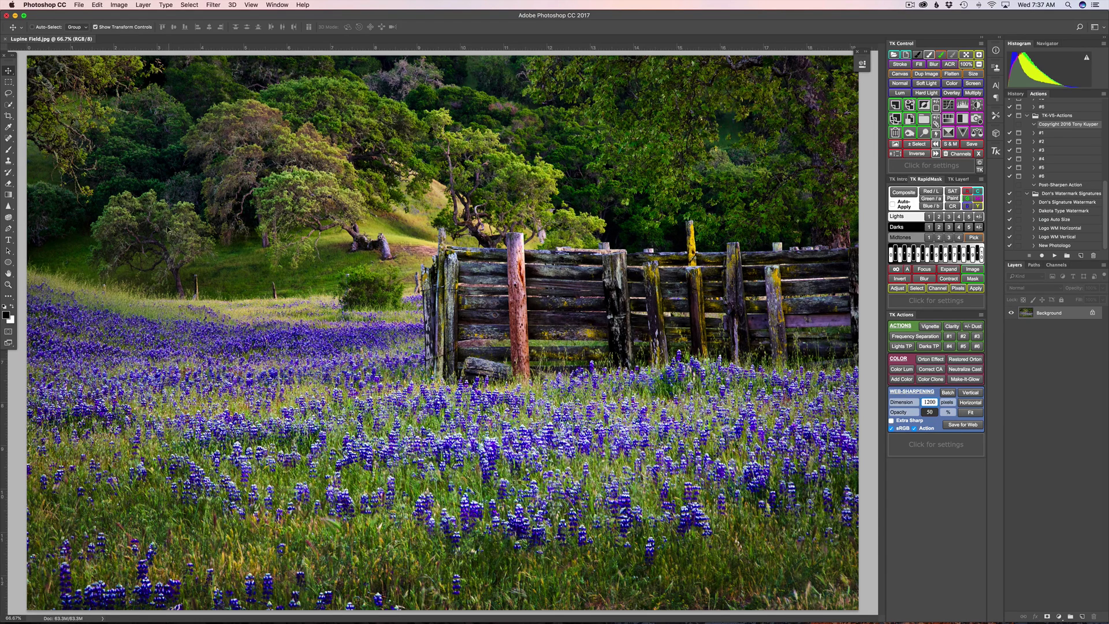
click(80, 4)
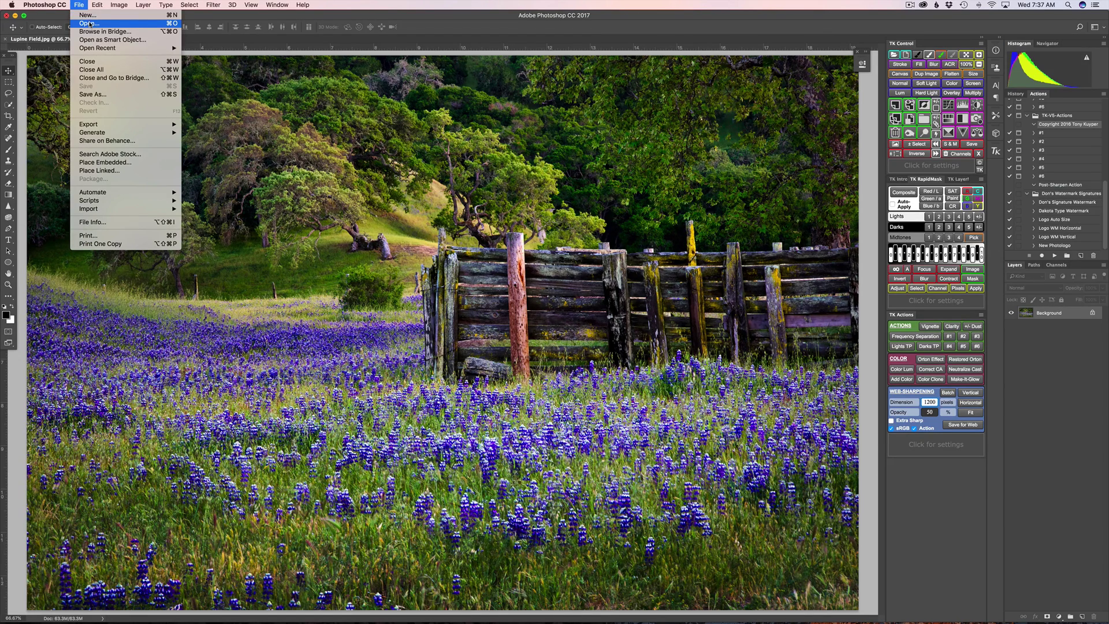
Step: Open Don-Smith-white-high-res.png from the Desktop's Photologo folder
click(89, 24)
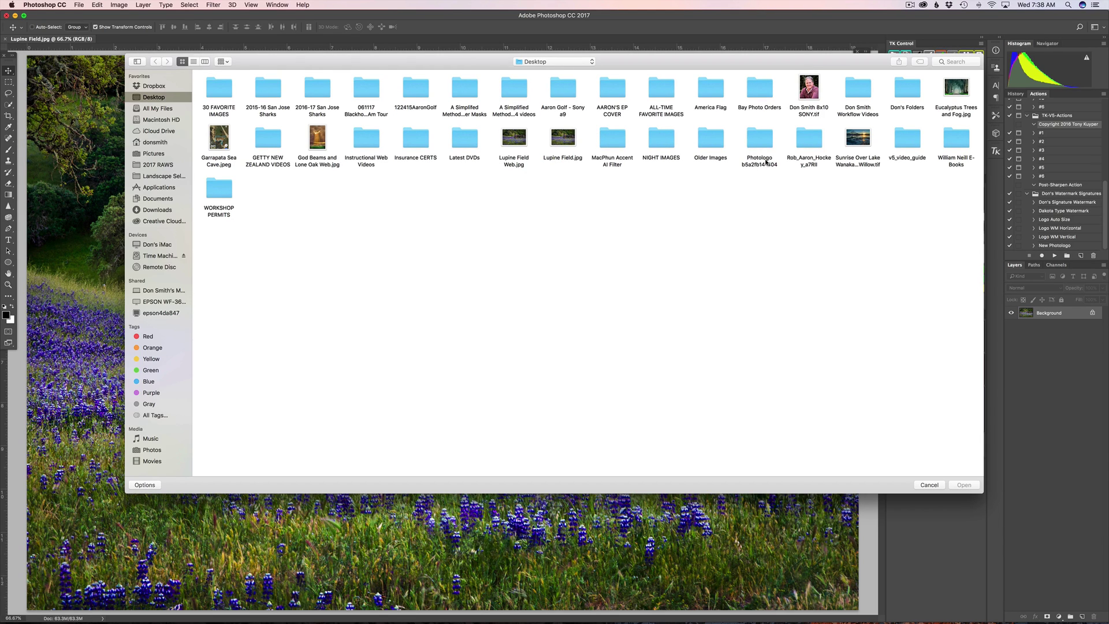
click(764, 142)
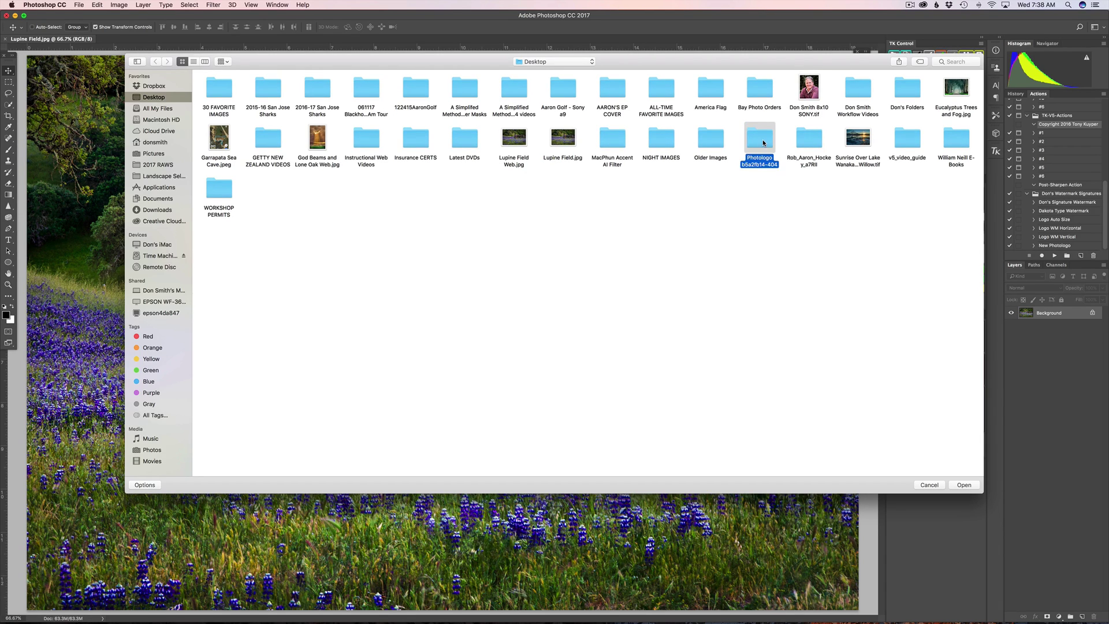
double_click(763, 142)
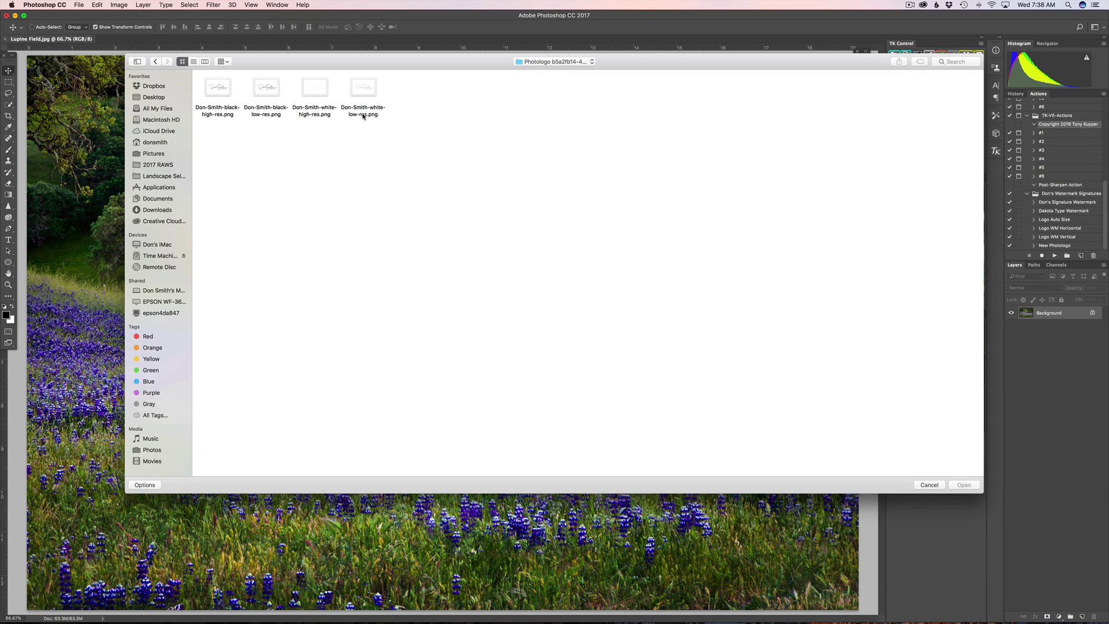
click(318, 90)
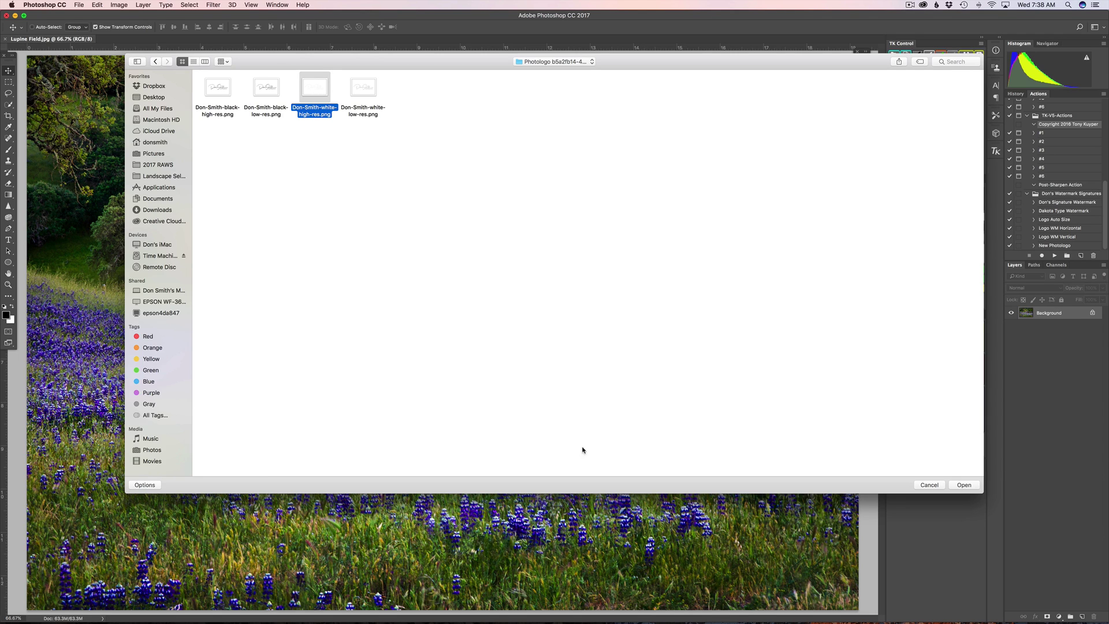
click(962, 485)
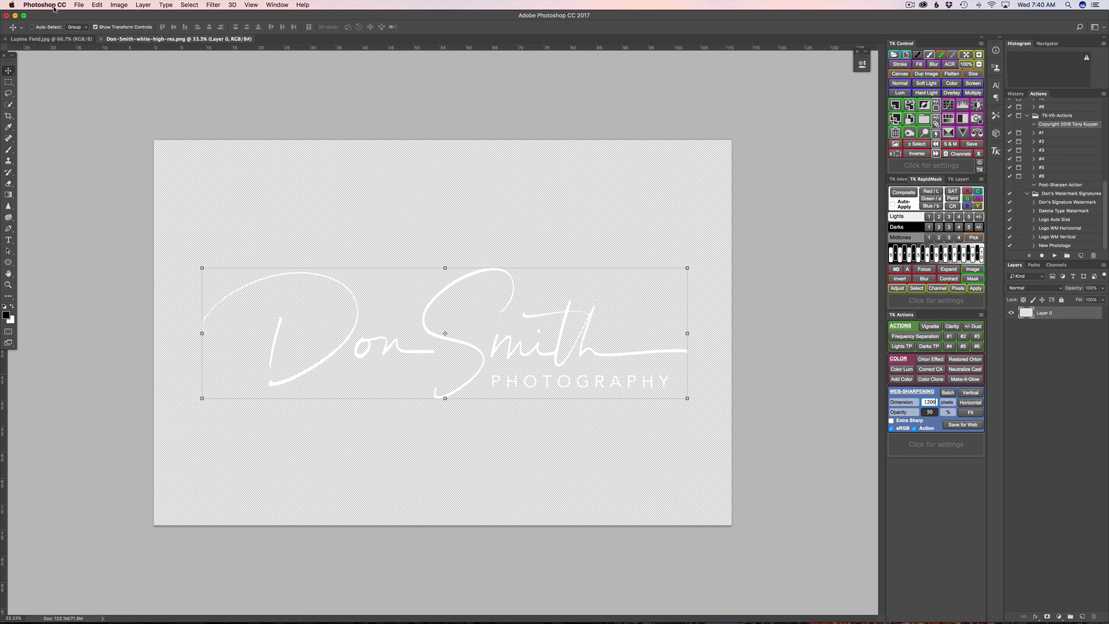
click(76, 5)
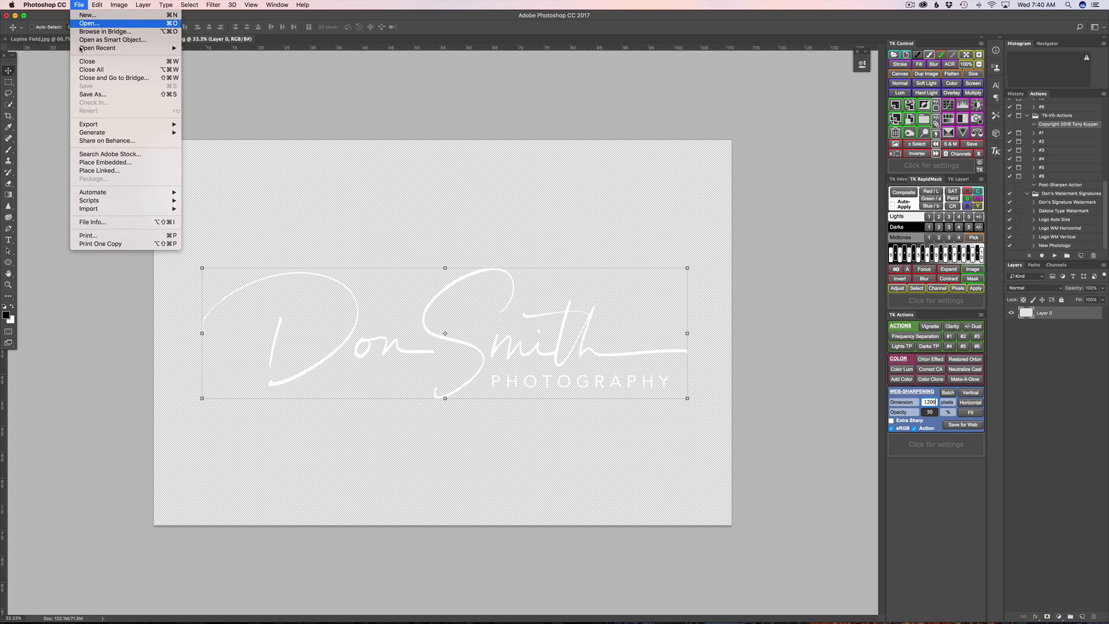
click(82, 225)
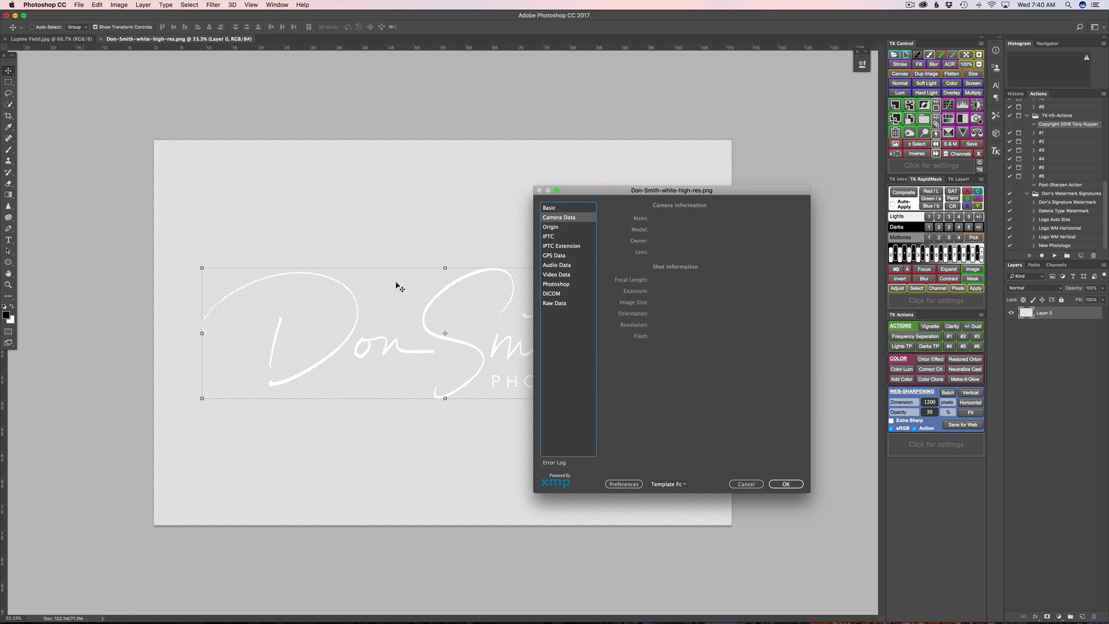
click(549, 237)
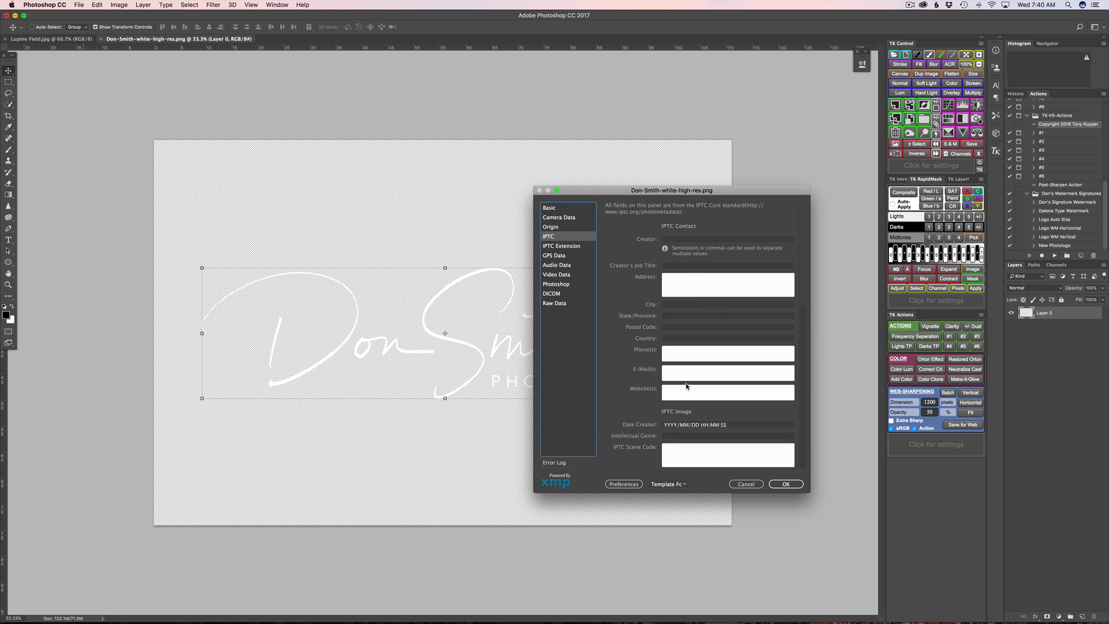
scroll(687, 383, down, 5)
scroll(687, 383, down, 3)
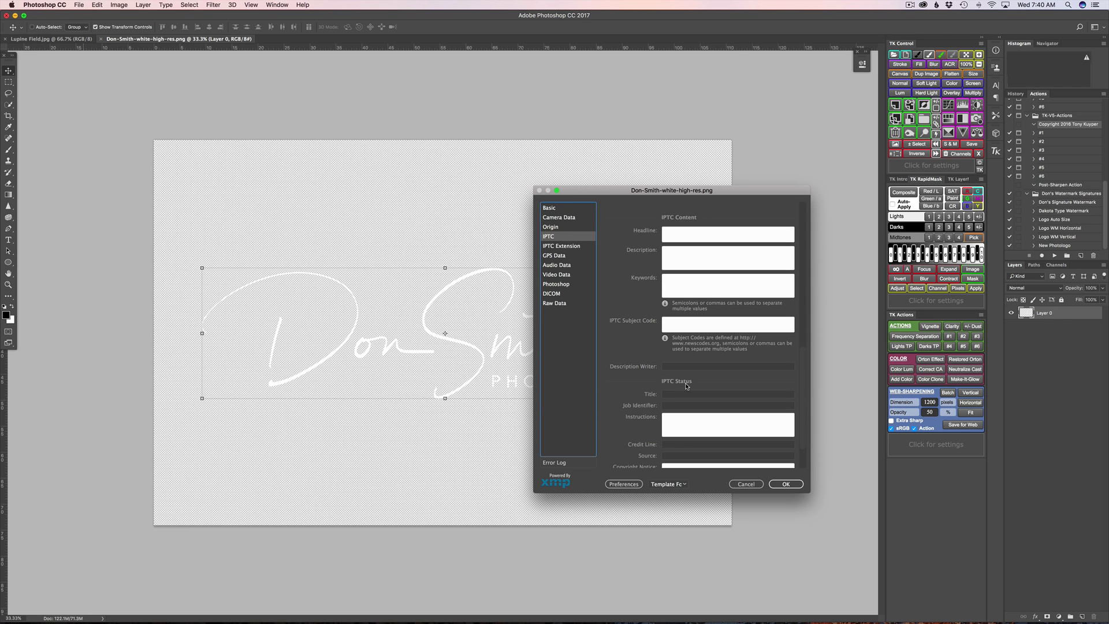
scroll(686, 385, down, 3)
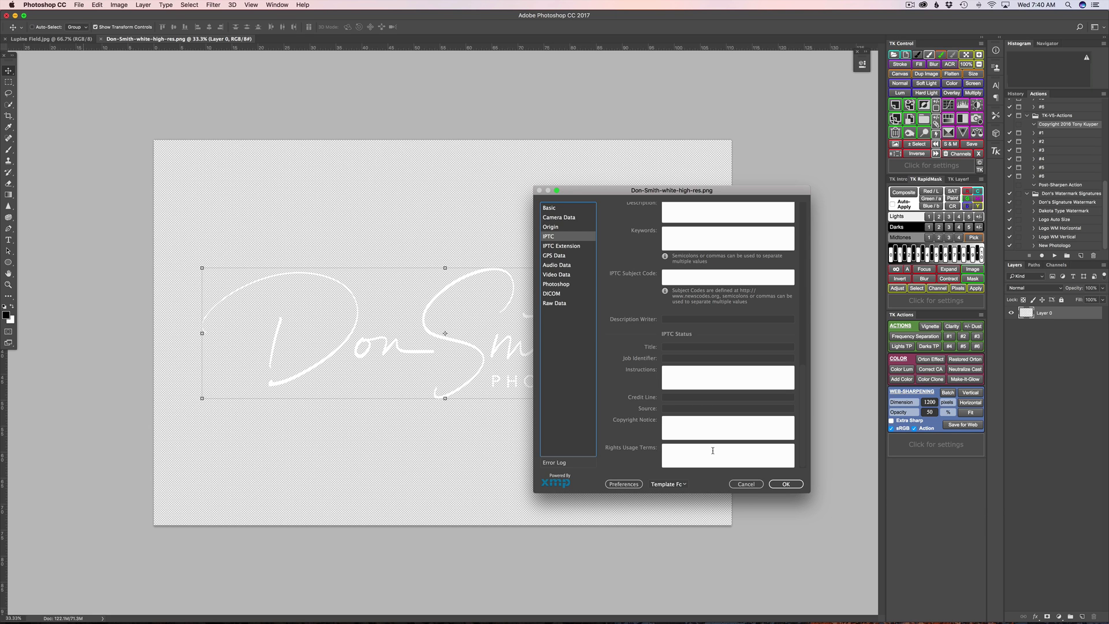
click(746, 484)
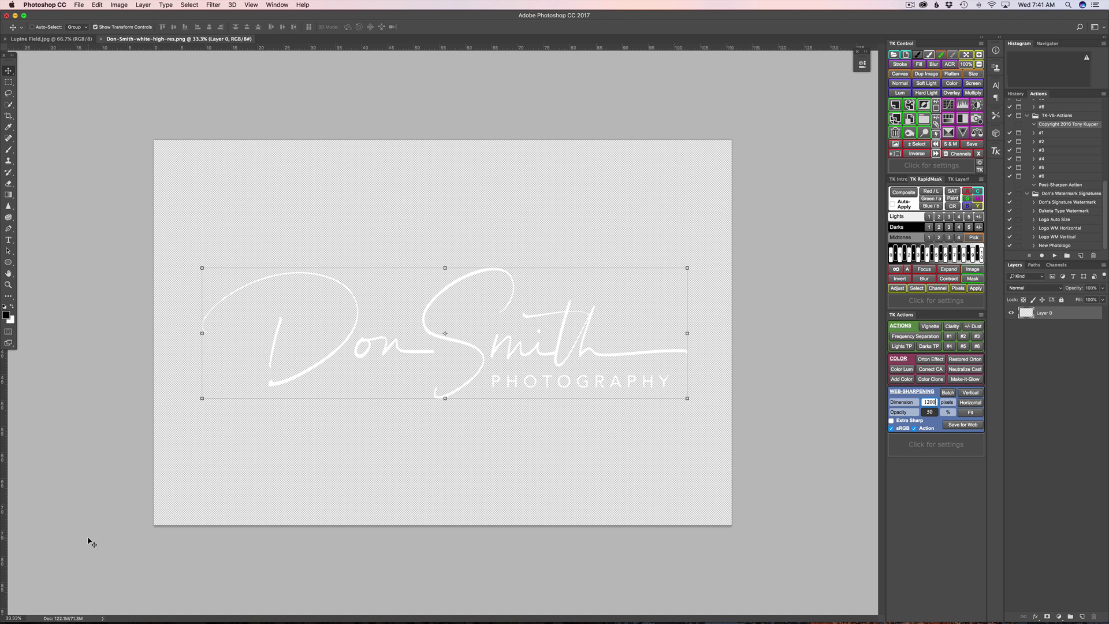
Step: Select the whole signature canvas with Cmd+A
key(super+a)
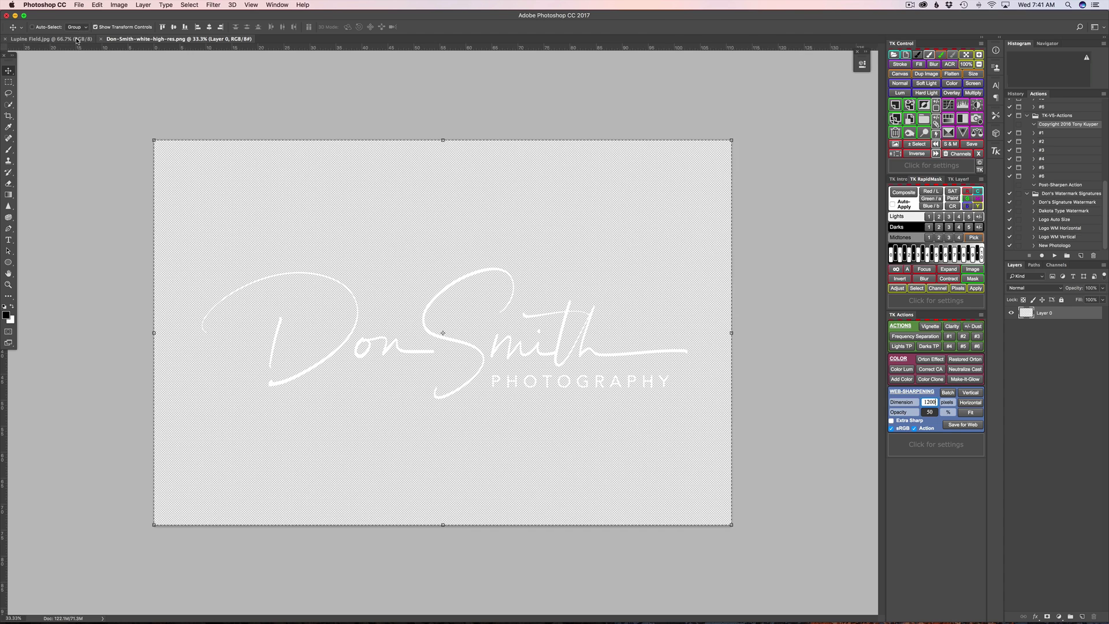
Step: Paste the signature into Lupine Field.jpg as Layer 1
click(32, 39)
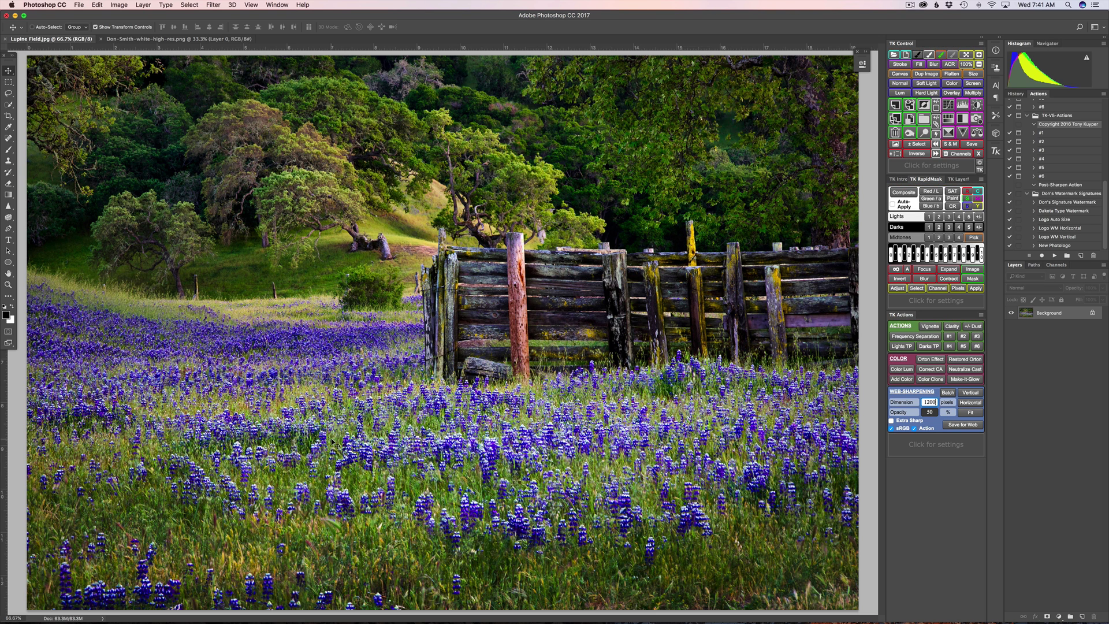
key(super+v)
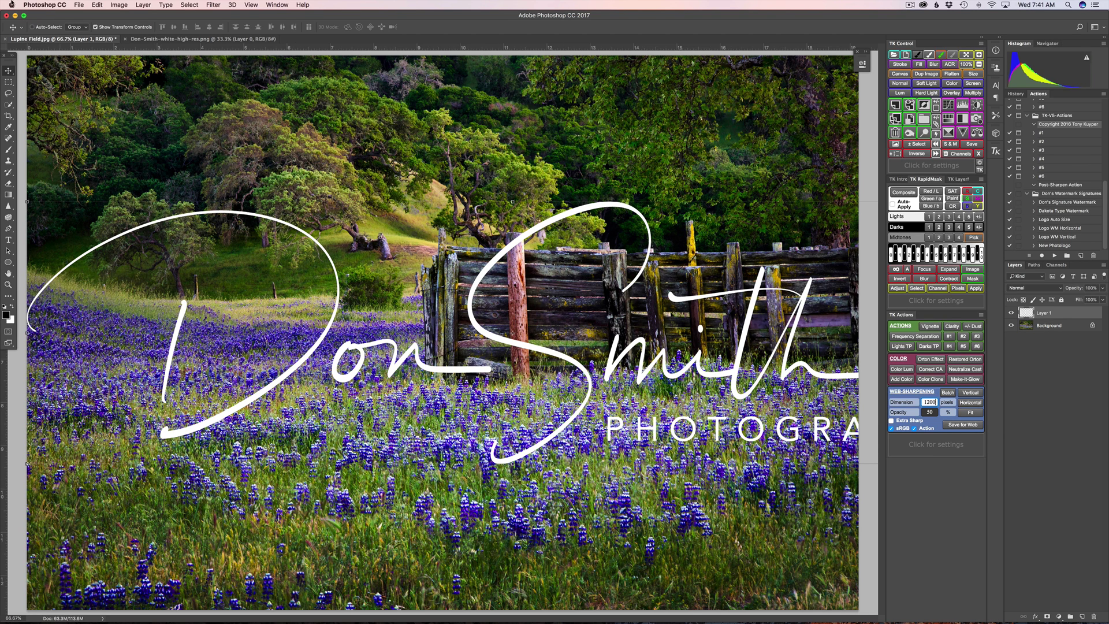
click(97, 5)
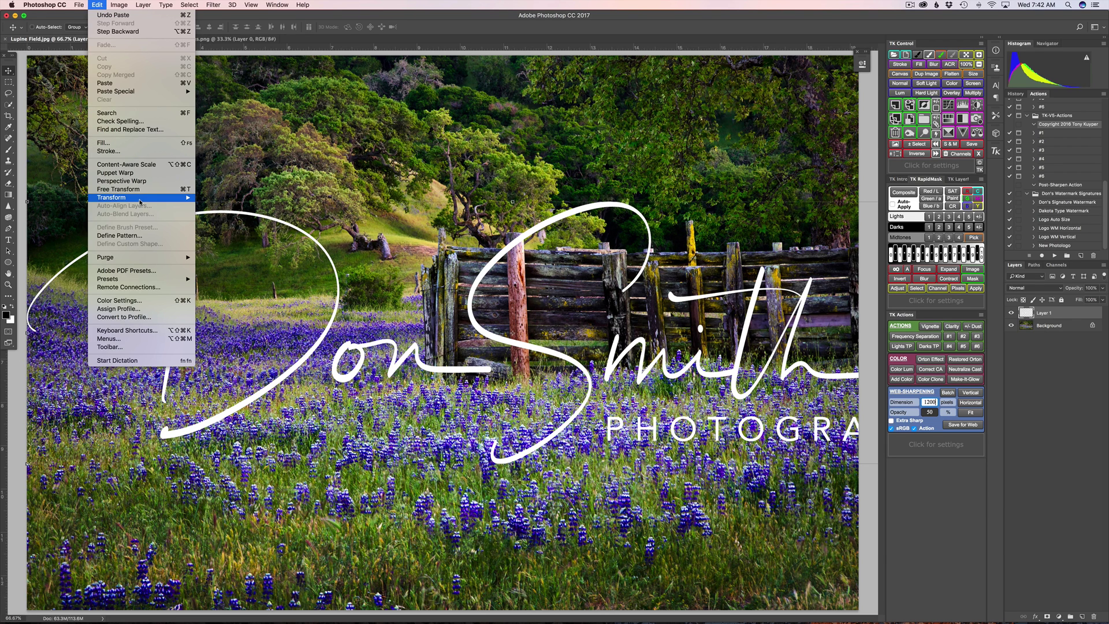
Step: Free-transform the signature down to about 12% and place it in the bottom-right corner
mouse_move(139, 200)
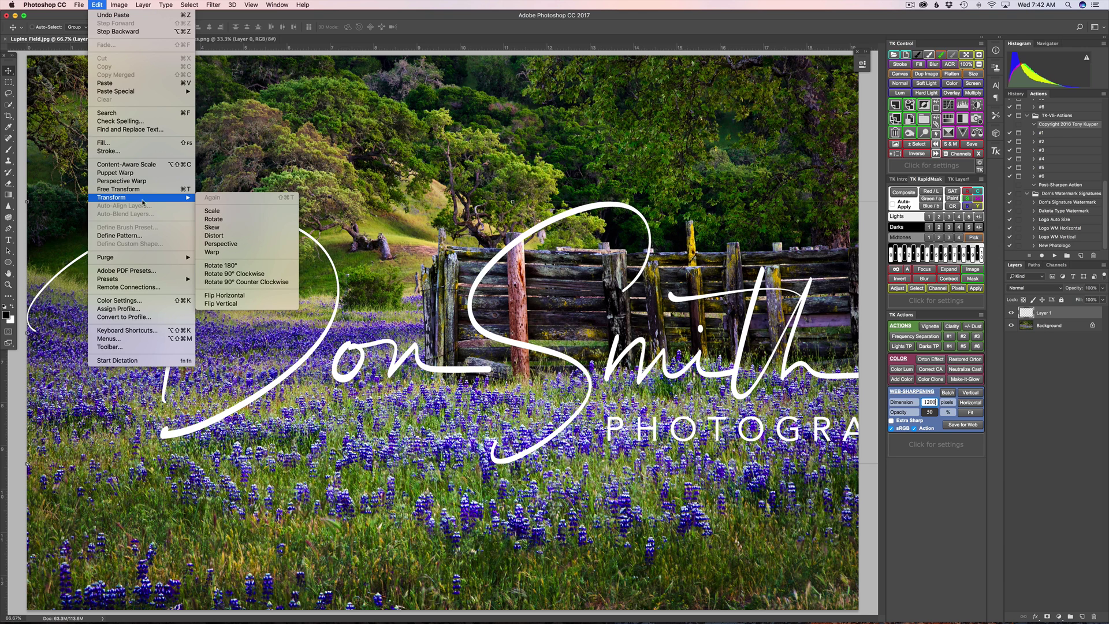
click(218, 212)
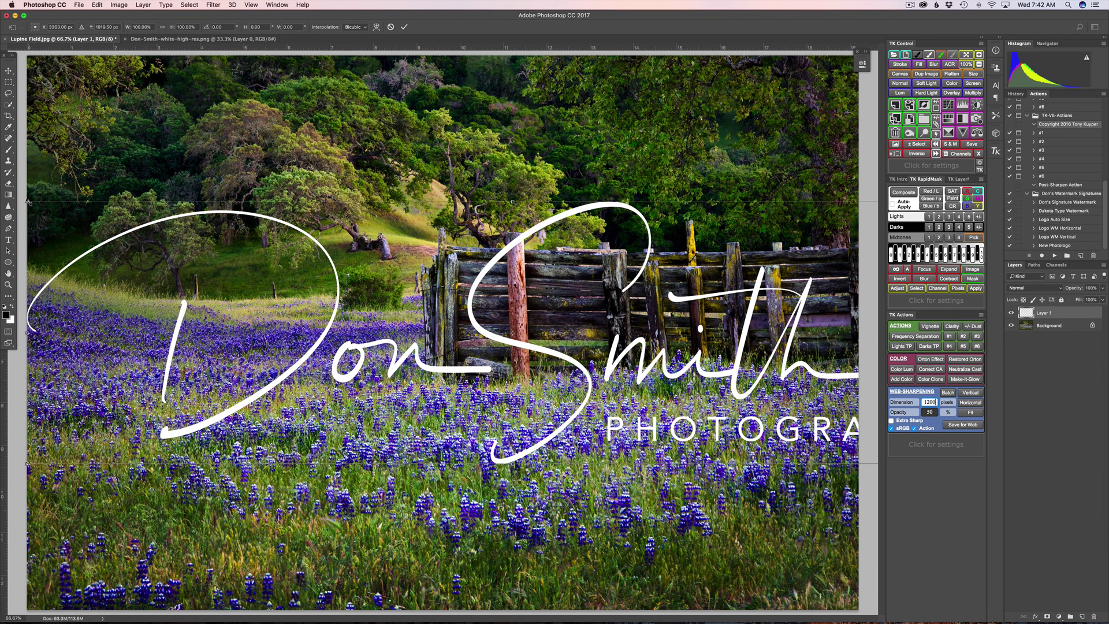
mouse_move(28, 202)
mouse_down()
mouse_move(190, 272)
mouse_move(514, 517)
mouse_move(546, 482)
mouse_up()
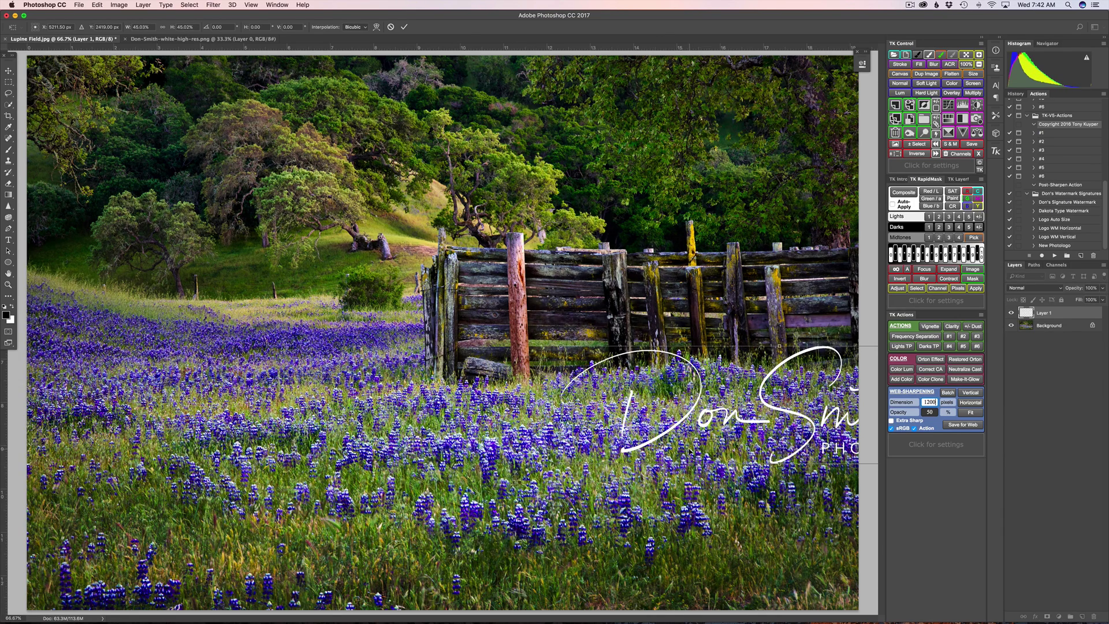
drag(690, 452, 413, 476)
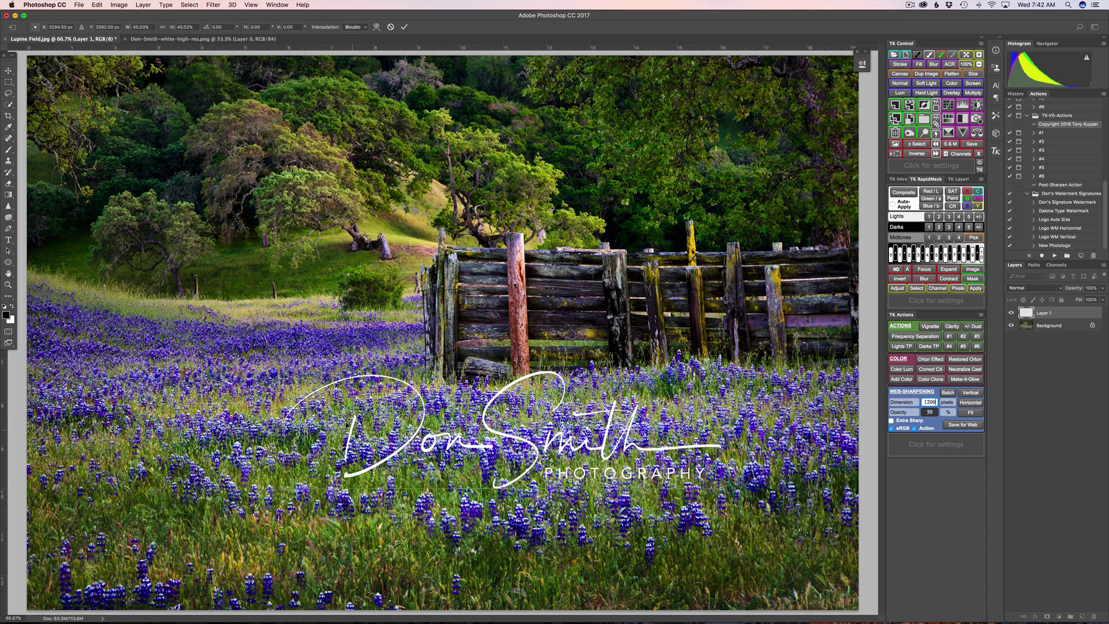
drag(289, 372, 605, 509)
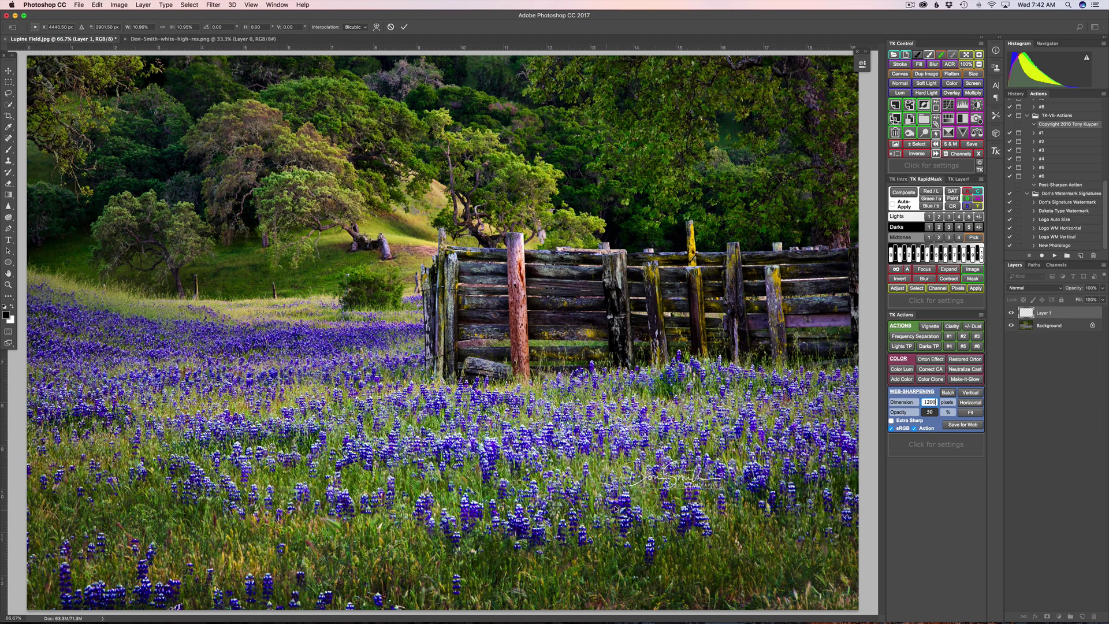
drag(683, 484, 808, 592)
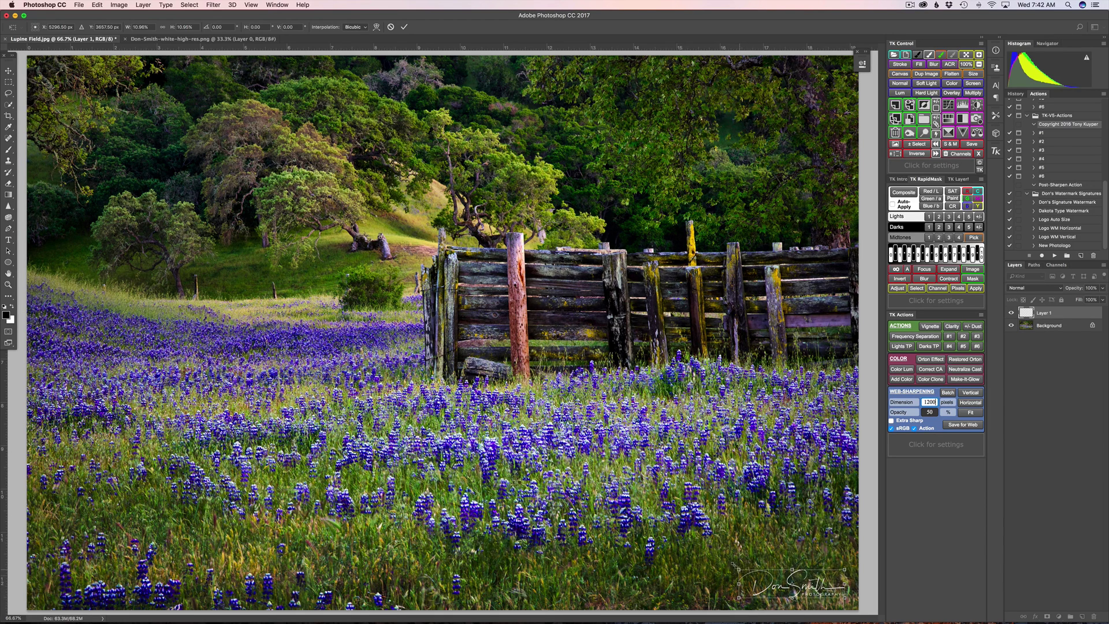
drag(740, 570, 728, 563)
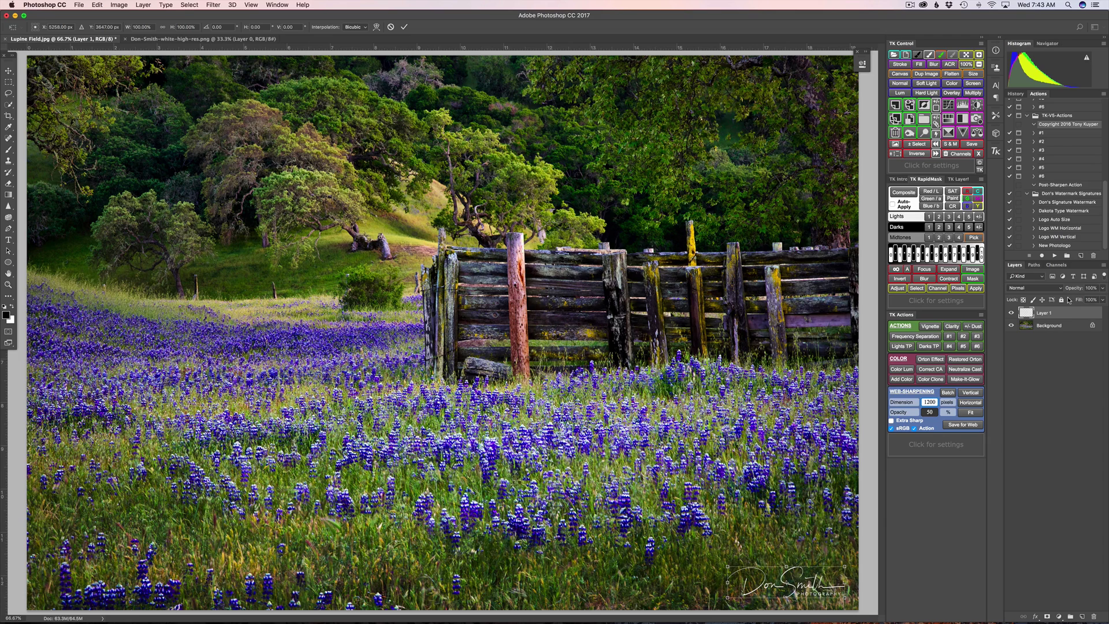
Step: Set Layer 1 opacity to 97% and merge it into the Background
click(1102, 287)
mouse_move(1103, 300)
mouse_down()
mouse_move(1068, 306)
mouse_move(1097, 303)
mouse_up()
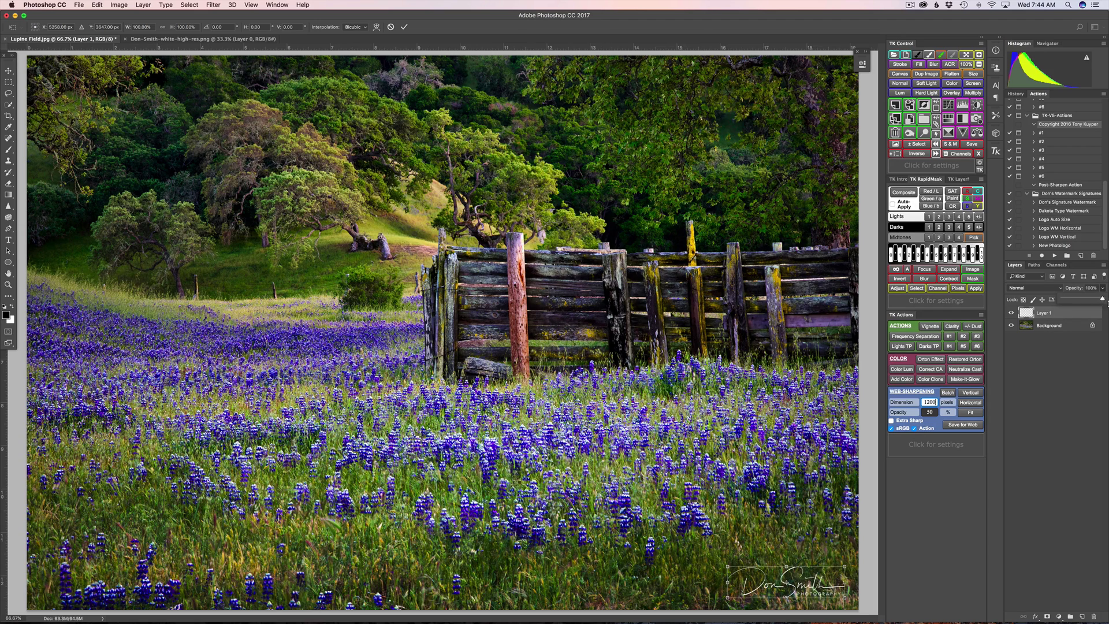
click(1070, 315)
click(946, 411)
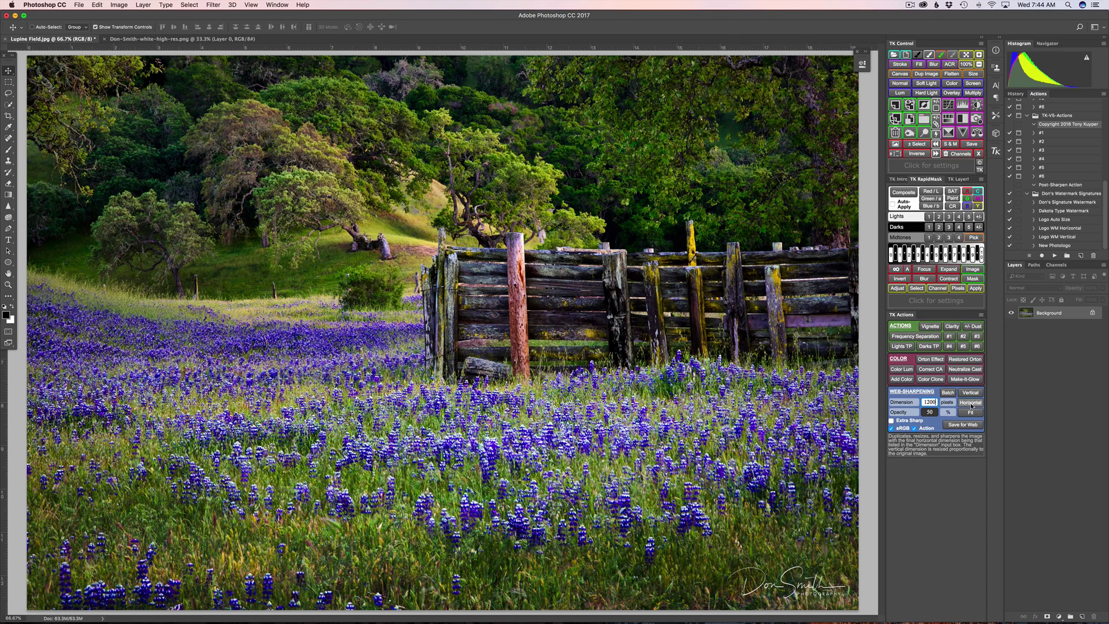
Step: Run the TK panel's Horizontal web-sharpening action at 1200 pixels
click(970, 403)
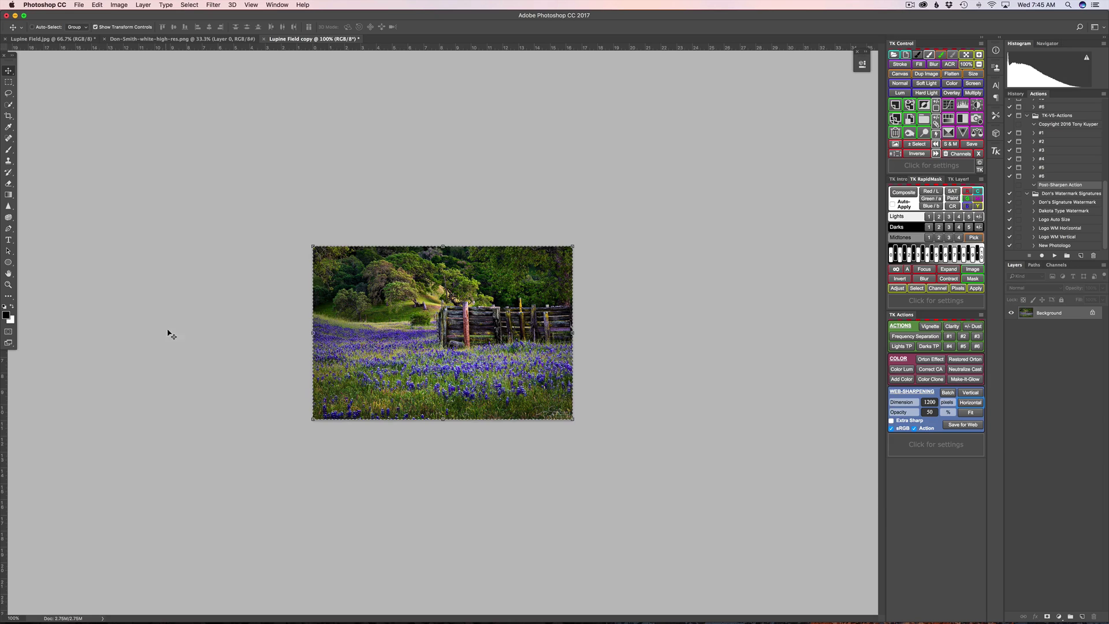
Step: Select all and stroke the image with a 2 px white inside border
key(super+a)
click(97, 5)
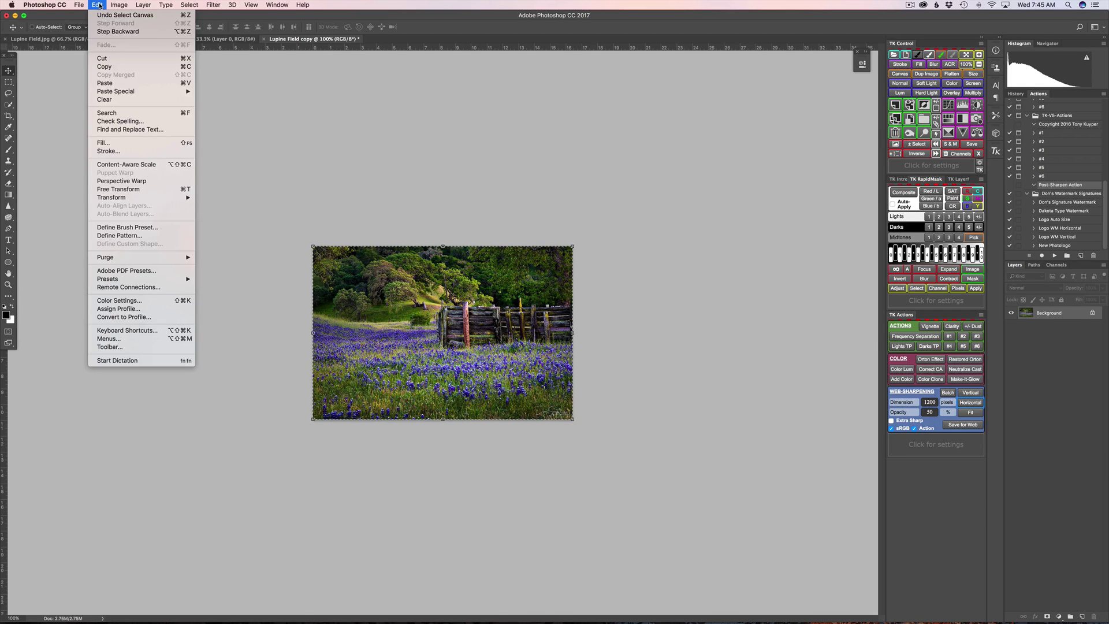
click(116, 152)
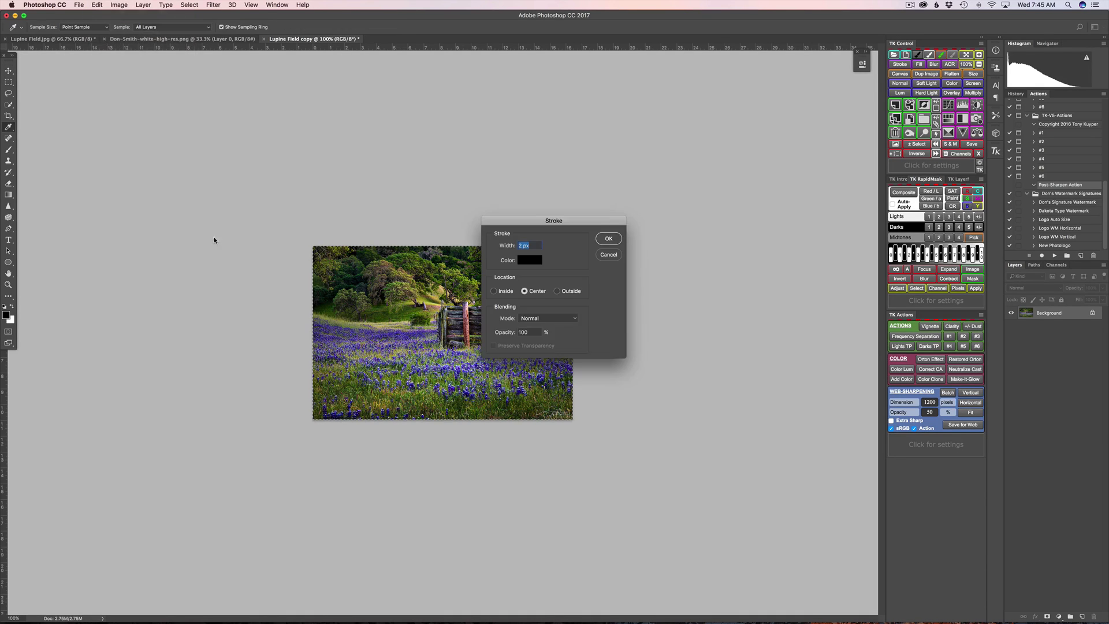
click(496, 291)
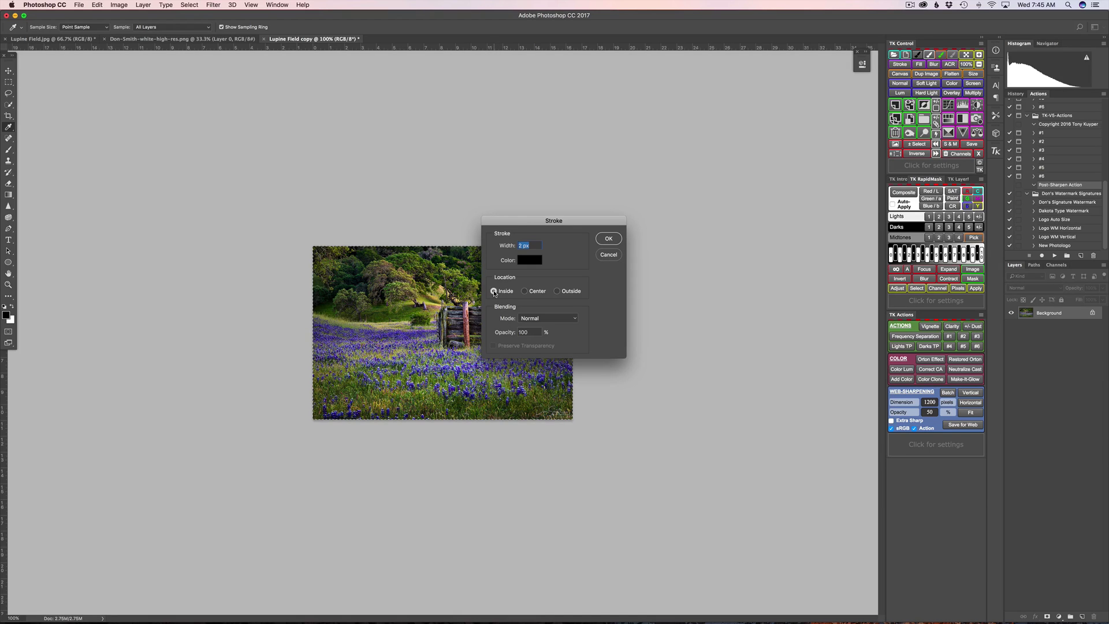
click(527, 263)
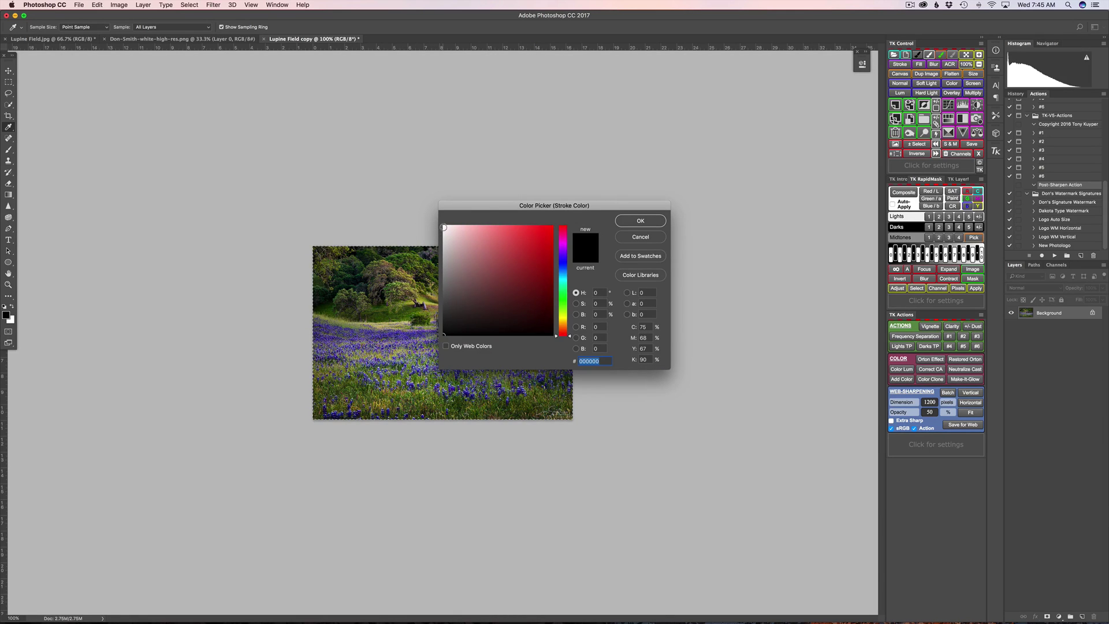
click(445, 227)
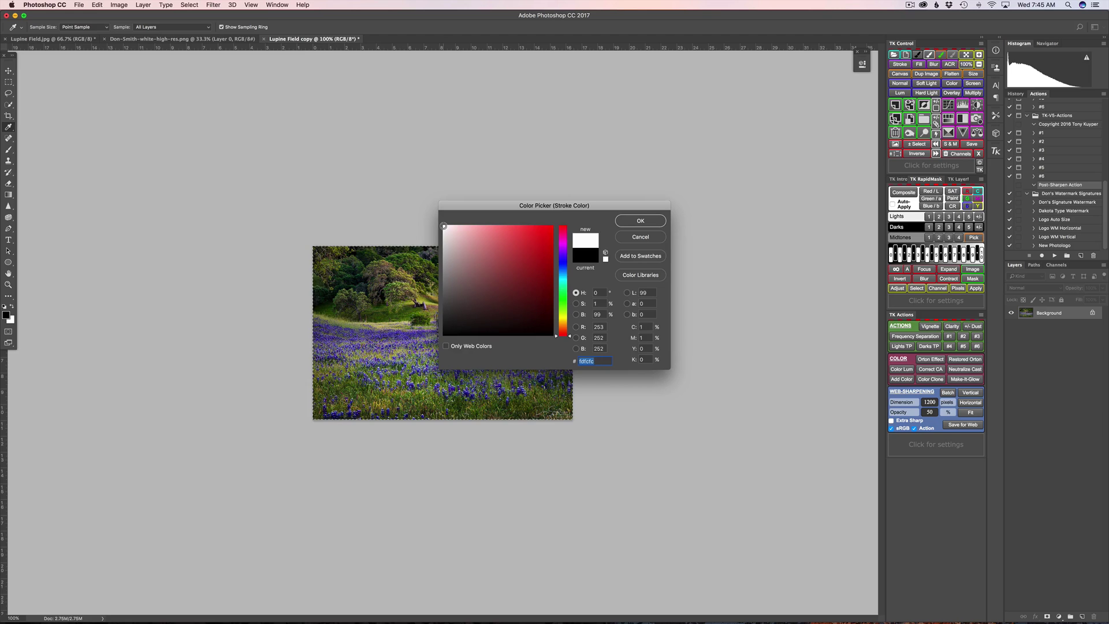
click(641, 221)
click(613, 238)
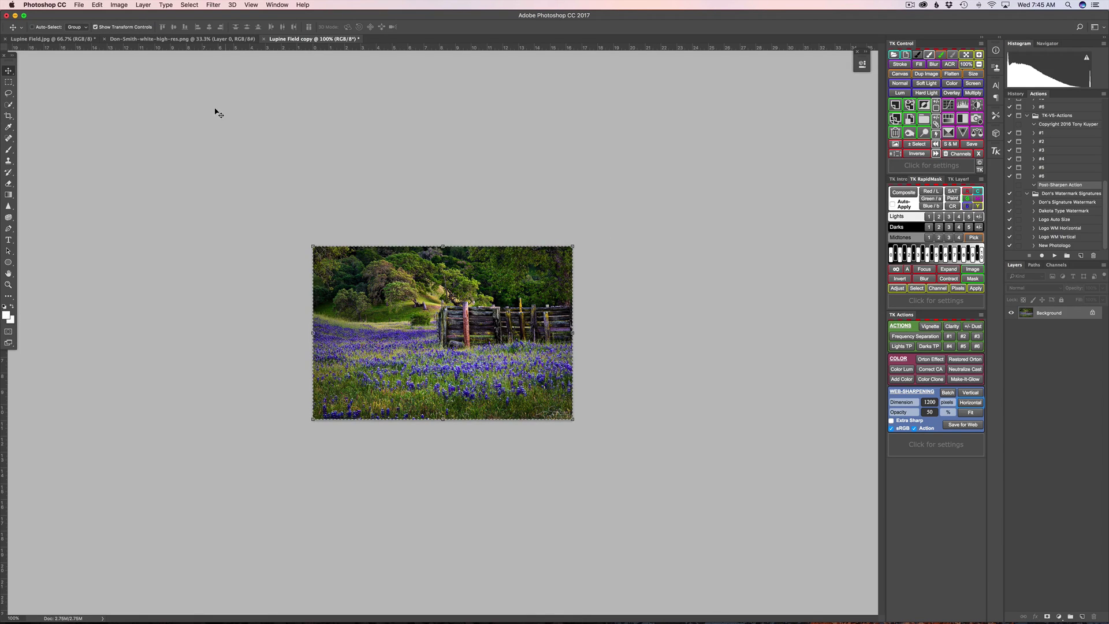
Step: Add a black stroke centred on the image edge
click(97, 5)
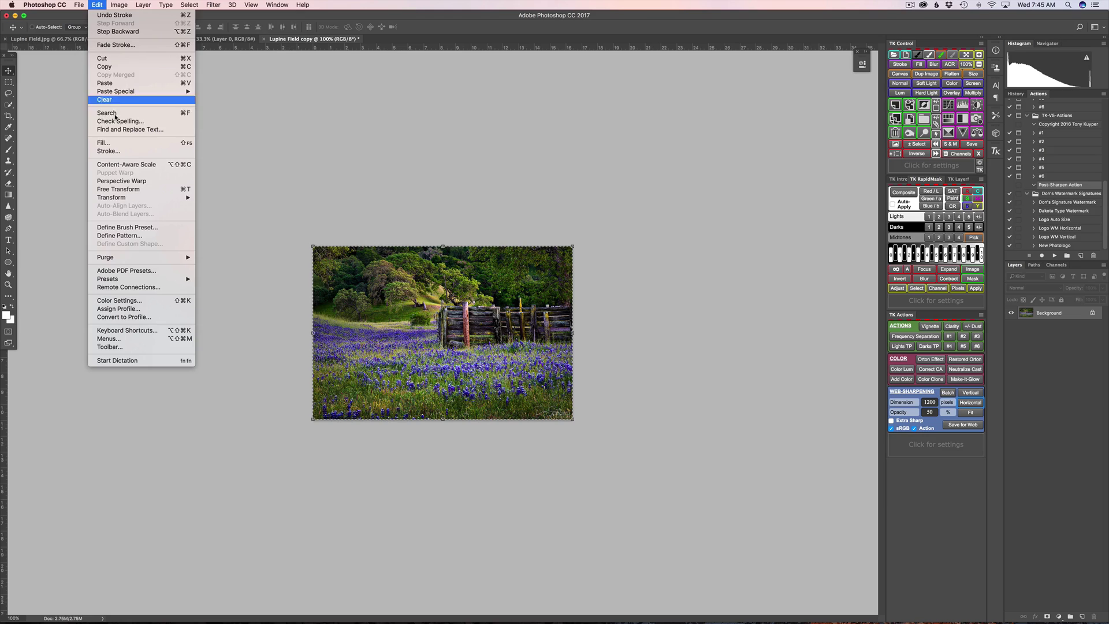
click(109, 151)
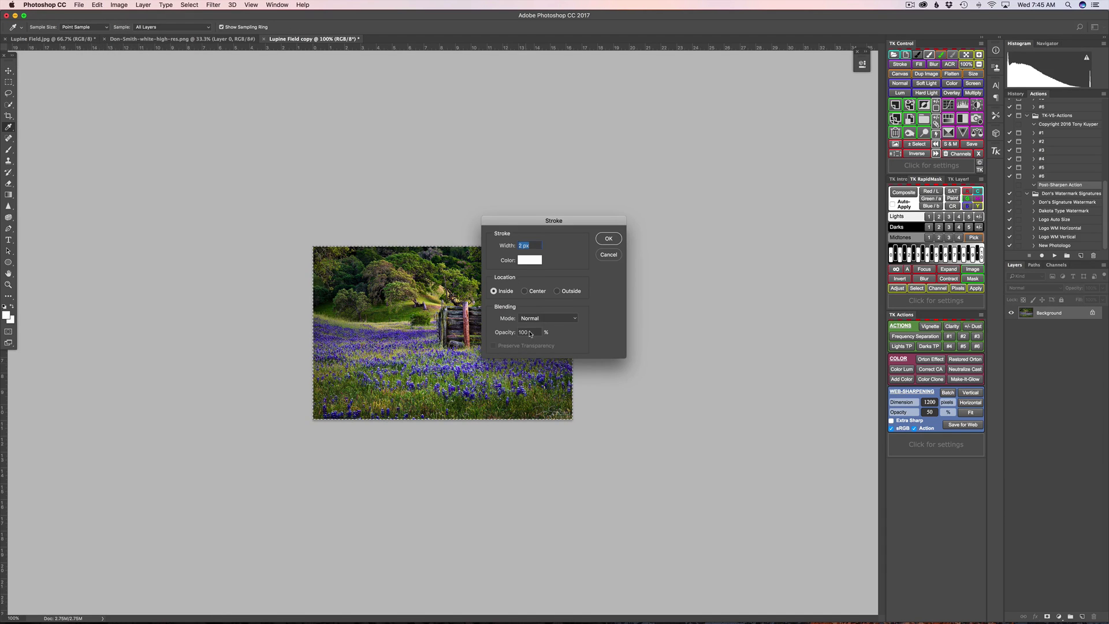
click(535, 292)
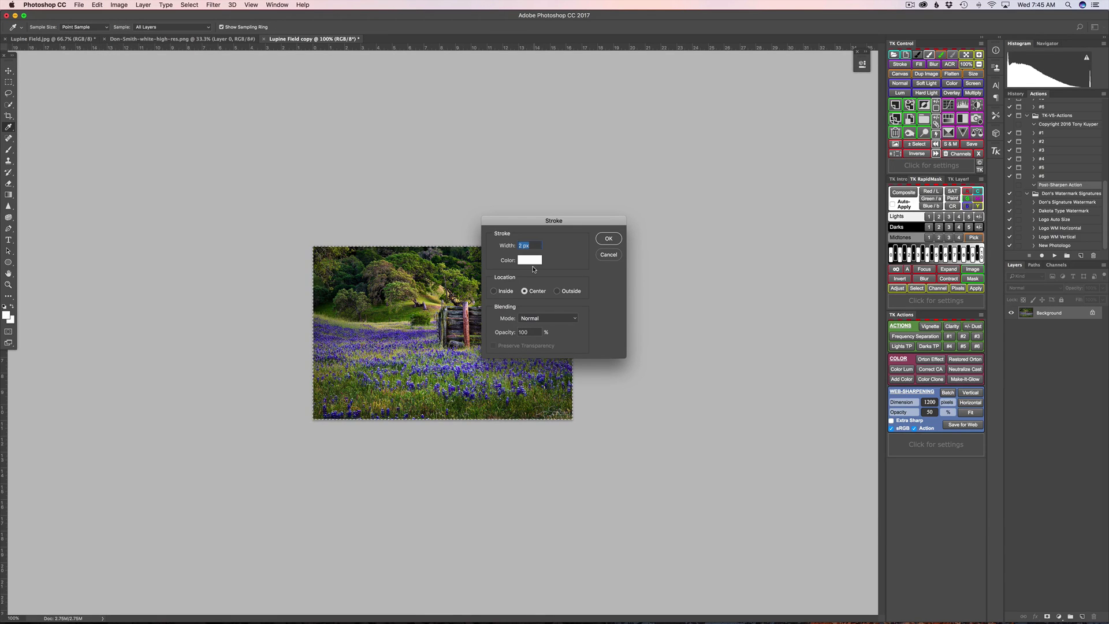
click(532, 262)
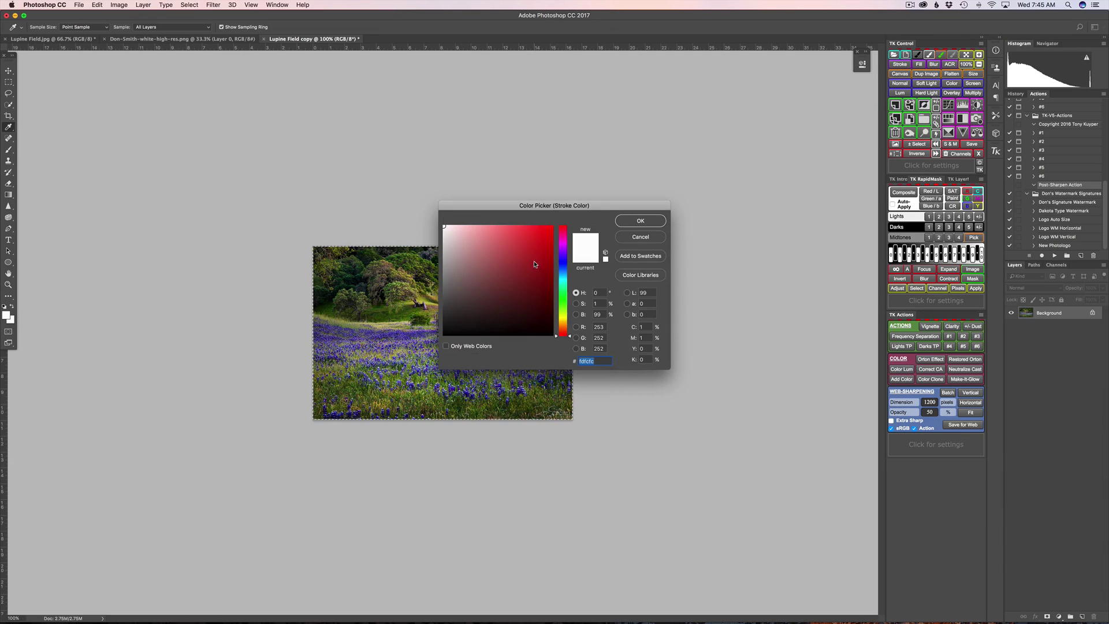
click(553, 335)
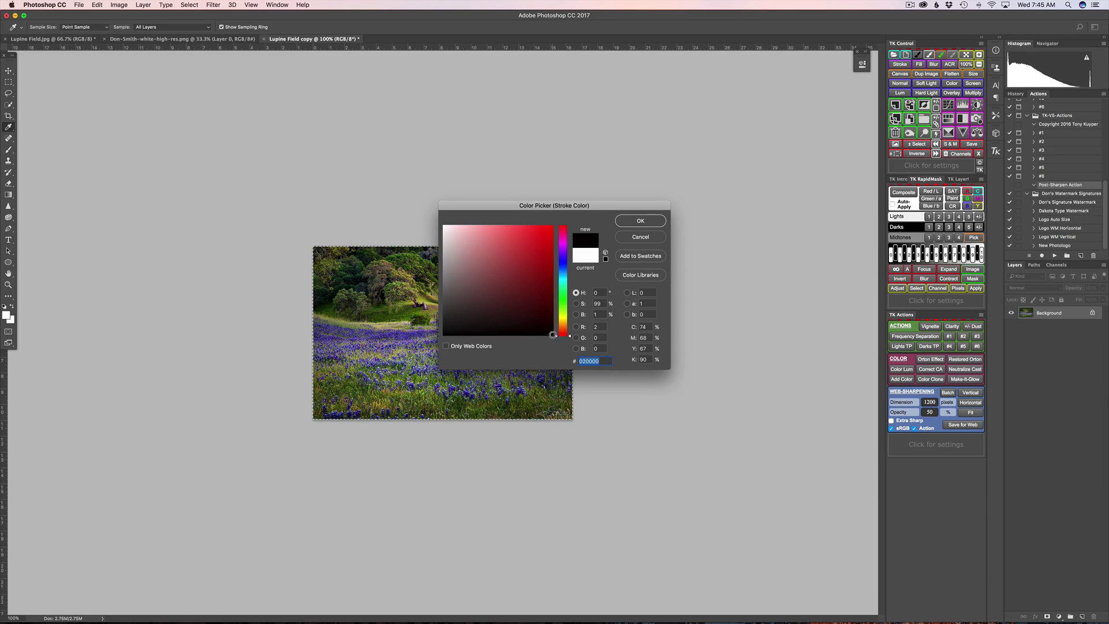
click(653, 222)
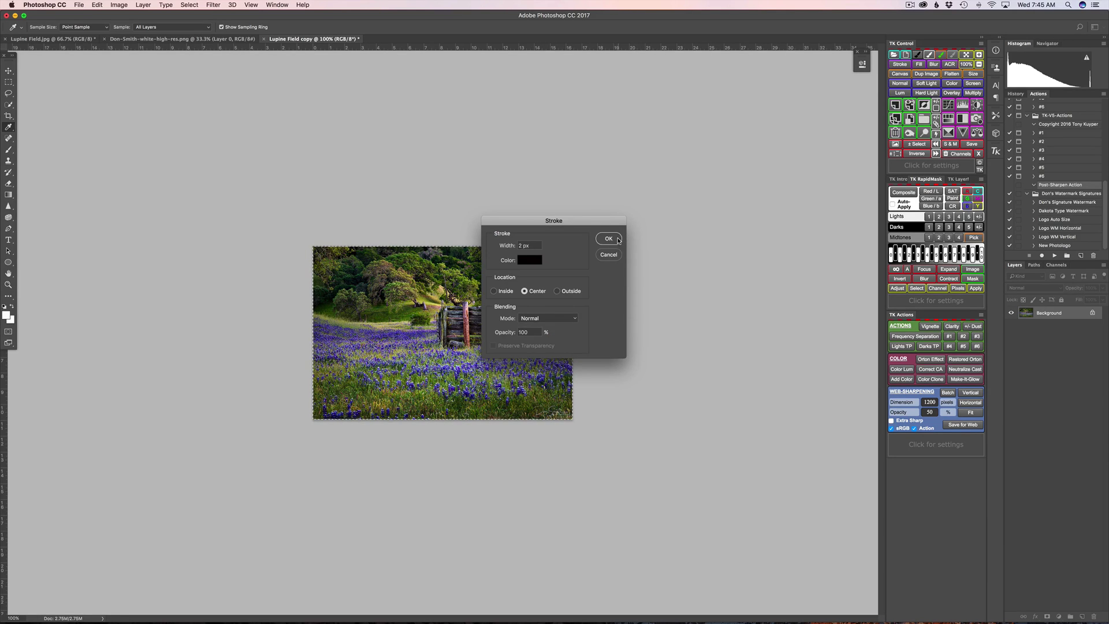
click(619, 239)
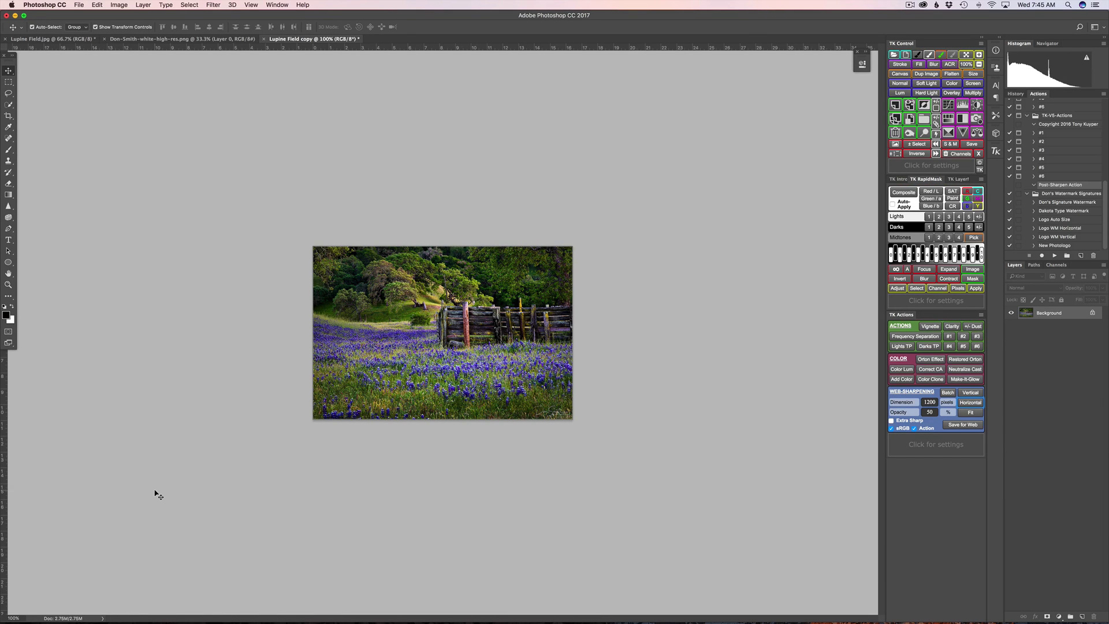
Step: Zoom the bordered Lupine Field web copy to 200% to check the borders and signature
key(super+equal)
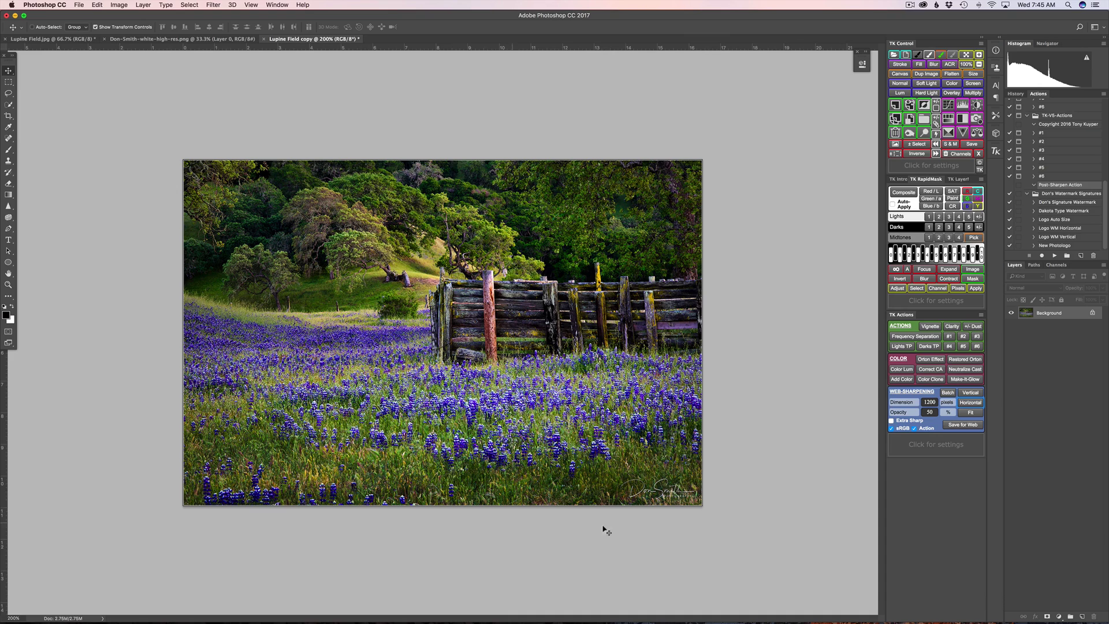